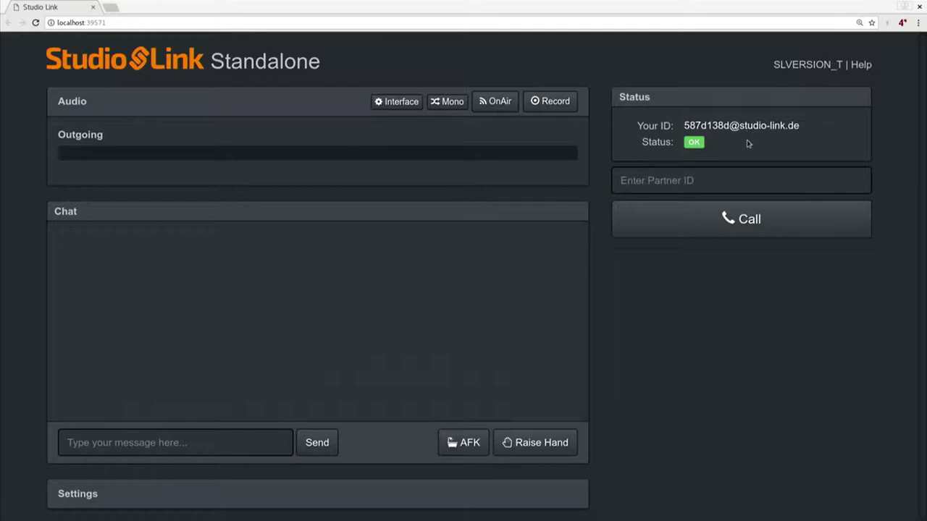
Highlight your own ID in the Status area and place the cursor in the empty partner ID entry.
{"action": "key", "text": "ctrl+plus"}
{"action": "key", "text": "ctrl+plus"}
{"action": "key", "text": "ctrl+plus"}
{"action": "key", "text": "ctrl+plus"}
{"action": "key", "text": "ctrl+plus"}
{"action": "key", "text": "ctrl+plus"}
{"action": "key", "text": "ctrl+plus"}
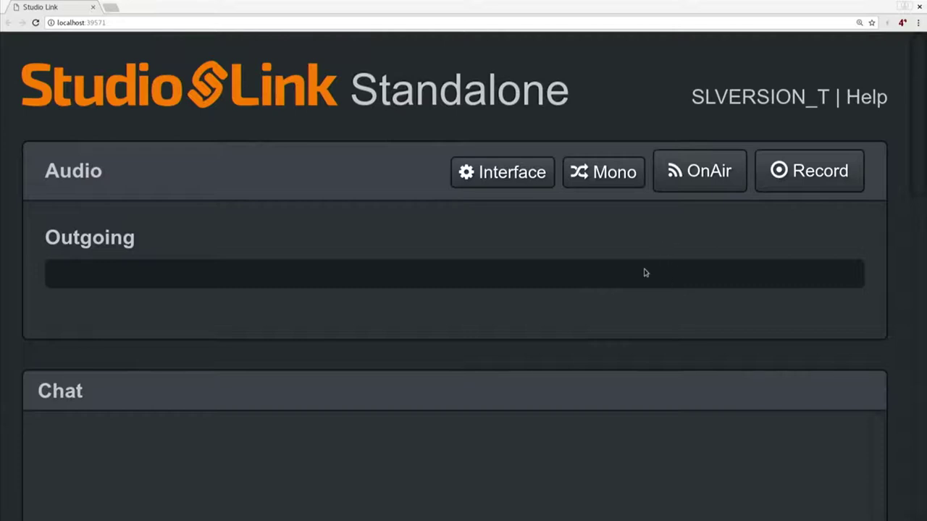
{"action": "key", "text": "ctrl+minus"}
{"action": "key", "text": "ctrl+minus"}
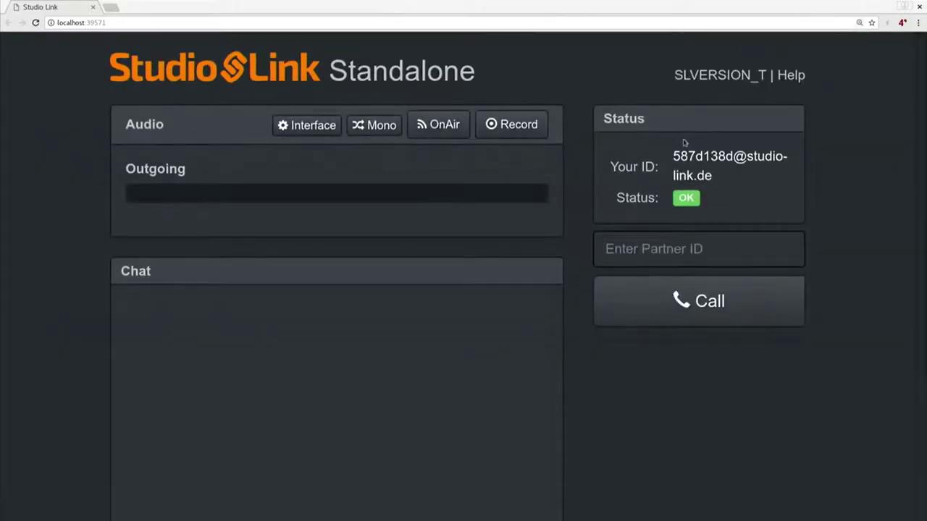
{"action": "double_click", "coordinate": [725, 156]}
{"action": "triple_click", "coordinate": [723, 155]}
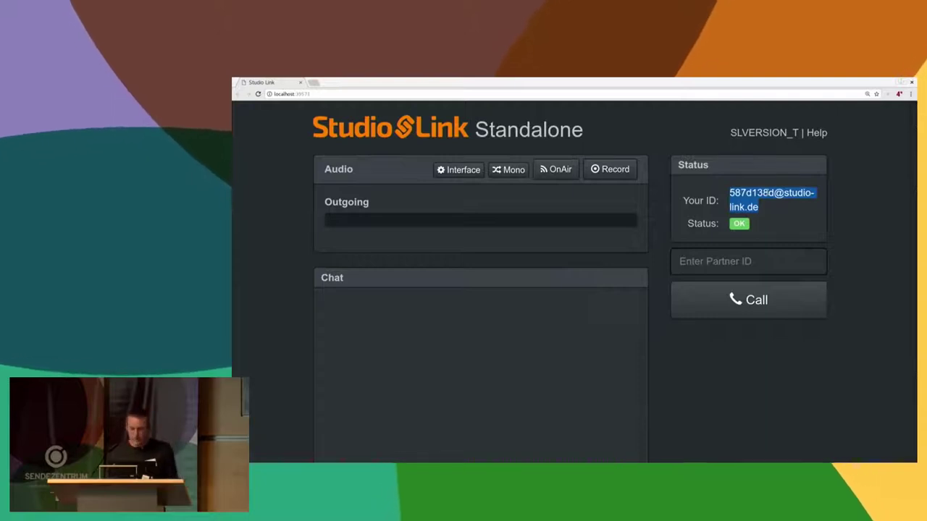
{"action": "left_click", "coordinate": [749, 261]}
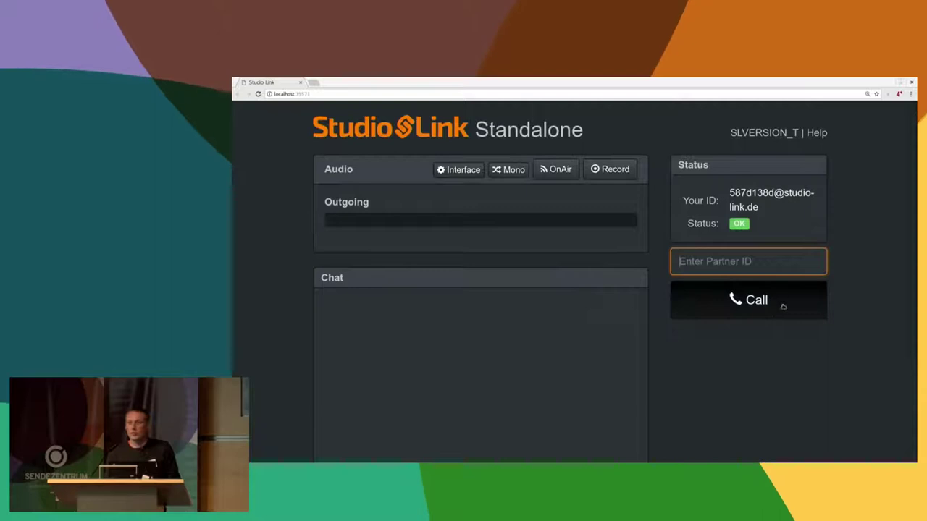
{"action": "left_click", "coordinate": [749, 360]}
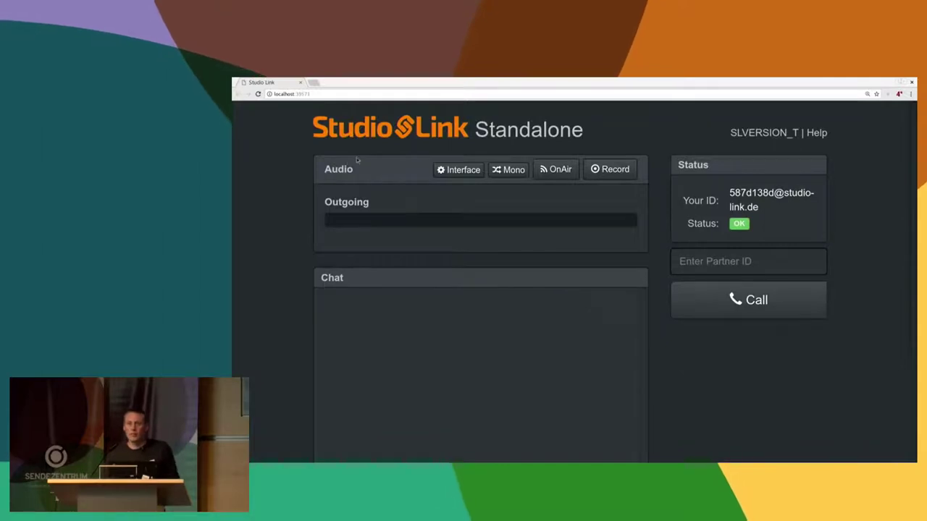
Review the available input devices in the audio interface settings and cancel without changing the devices.
{"action": "left_click", "coordinate": [460, 171]}
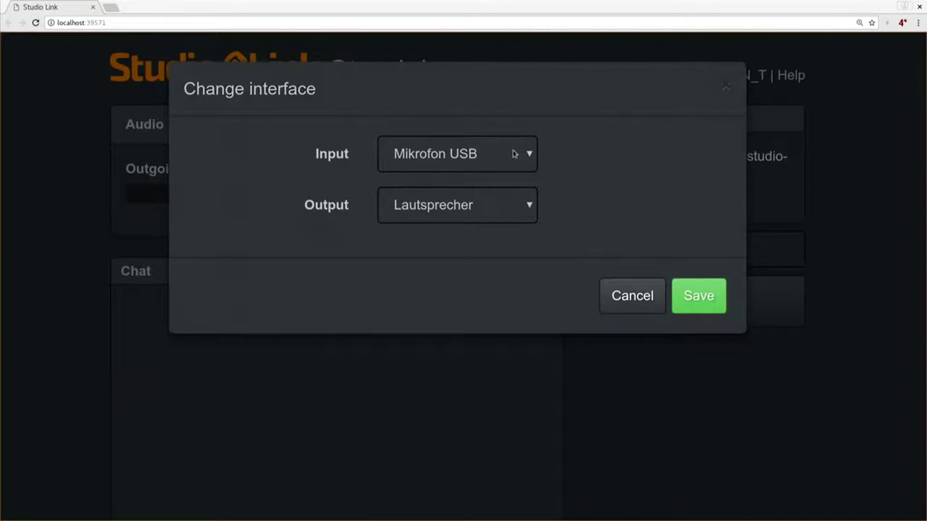
{"action": "left_click", "coordinate": [515, 154]}
{"action": "left_click", "coordinate": [595, 223]}
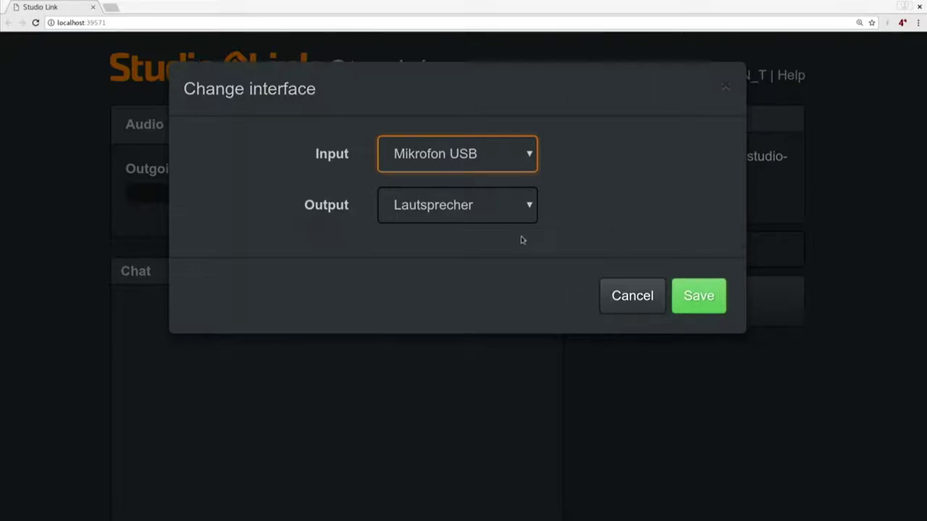
{"action": "left_click", "coordinate": [527, 168]}
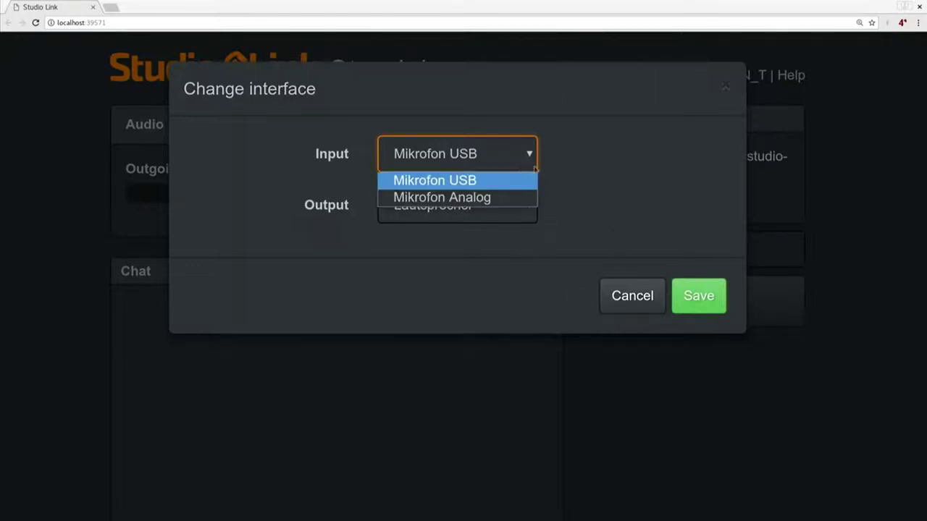
{"action": "left_click", "coordinate": [596, 168]}
{"action": "left_click", "coordinate": [634, 303]}
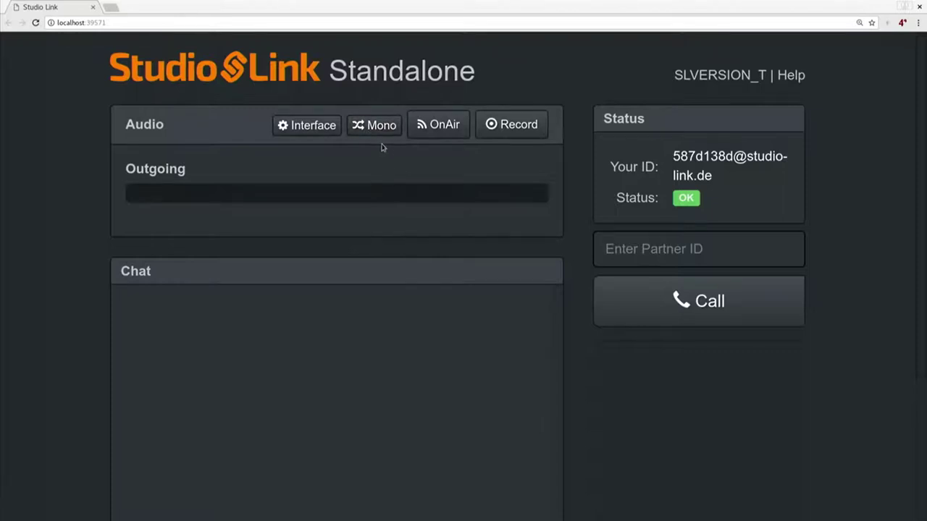
Start the OnAir stream with the stream status Test and return to the Studio Link page.
{"action": "left_click", "coordinate": [434, 131]}
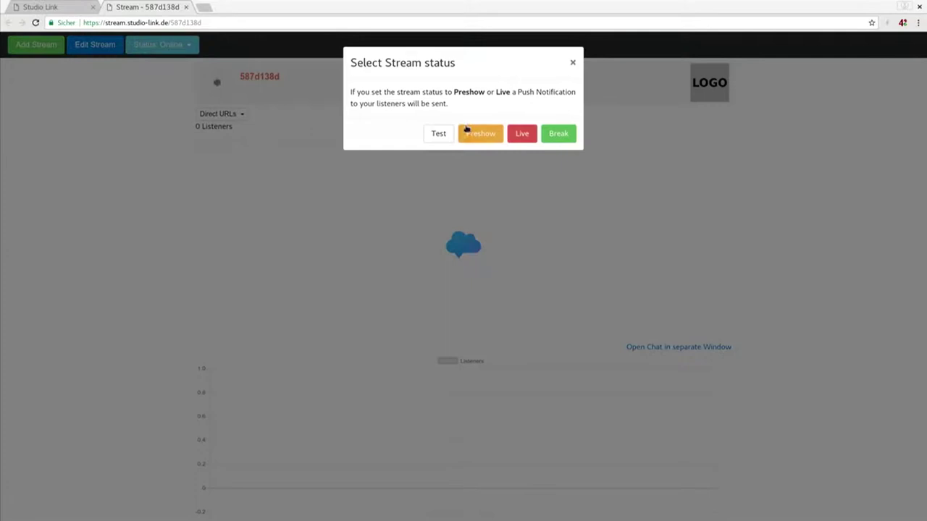
{"action": "left_click", "coordinate": [438, 133]}
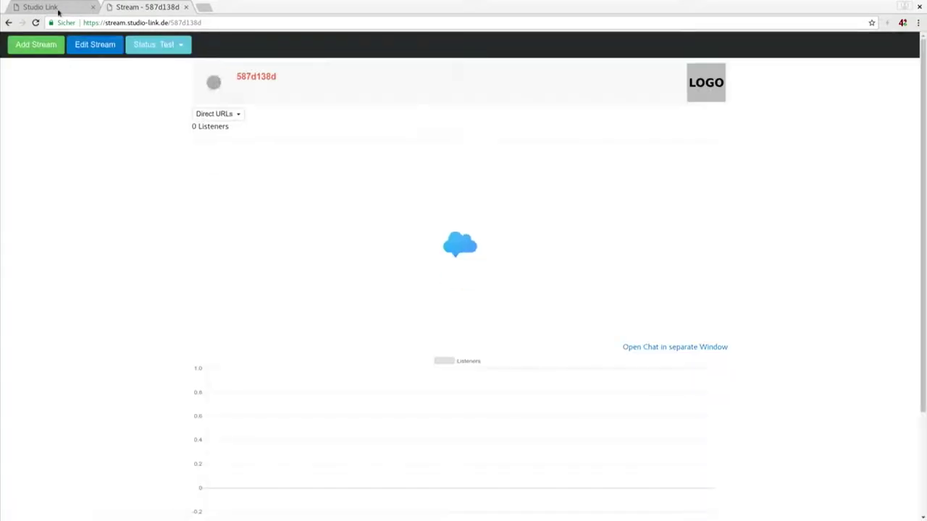
{"action": "left_click", "coordinate": [60, 8]}
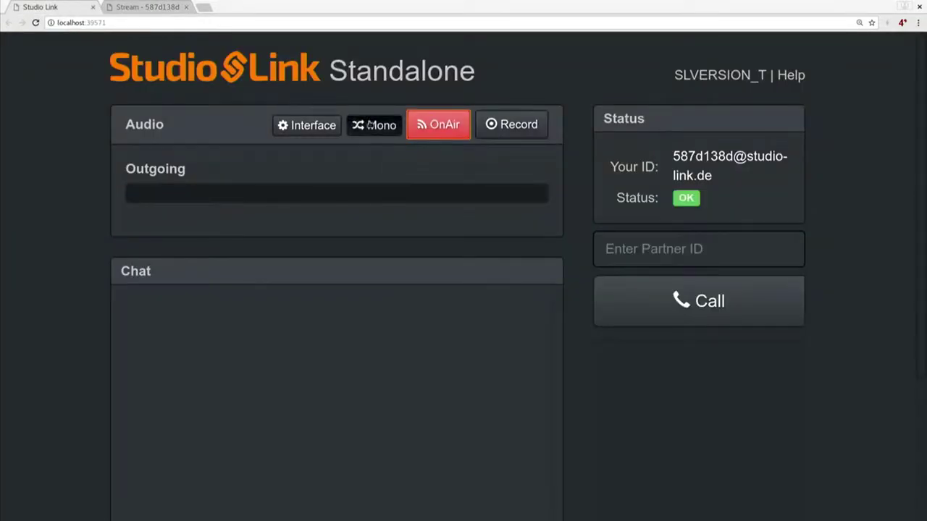
Review the stream page and its basic stream settings, and dismiss the settings without saving.
{"action": "left_click", "coordinate": [173, 12]}
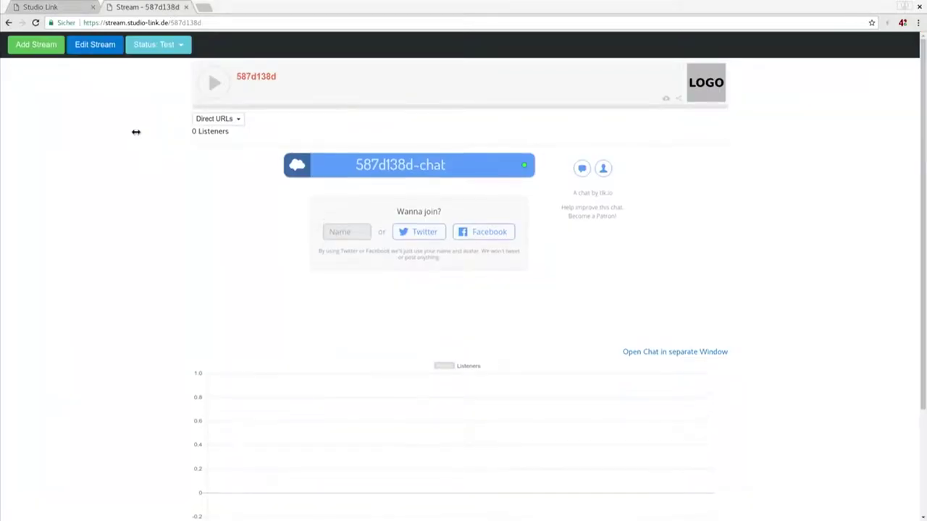
{"action": "key", "text": "ctrl+plus"}
{"action": "key", "text": "ctrl+plus"}
{"action": "key", "text": "ctrl+plus"}
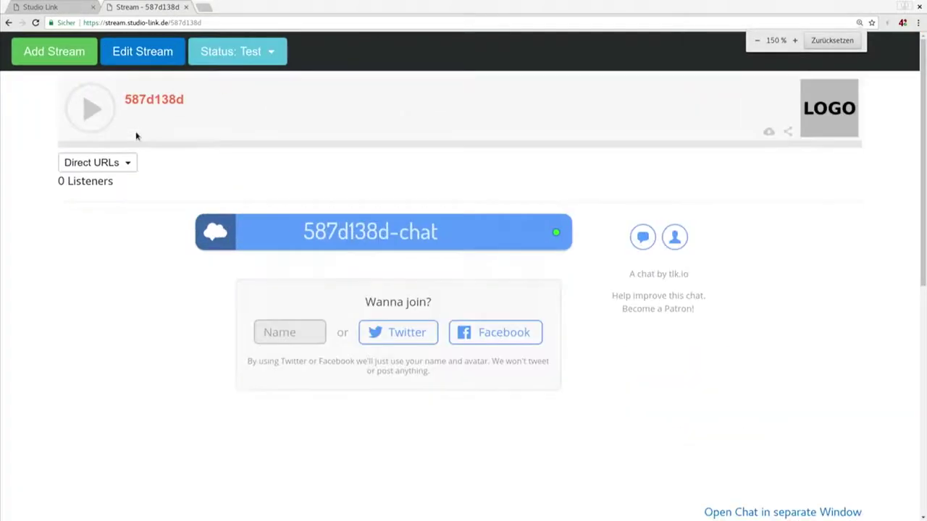
{"action": "left_click", "coordinate": [165, 60]}
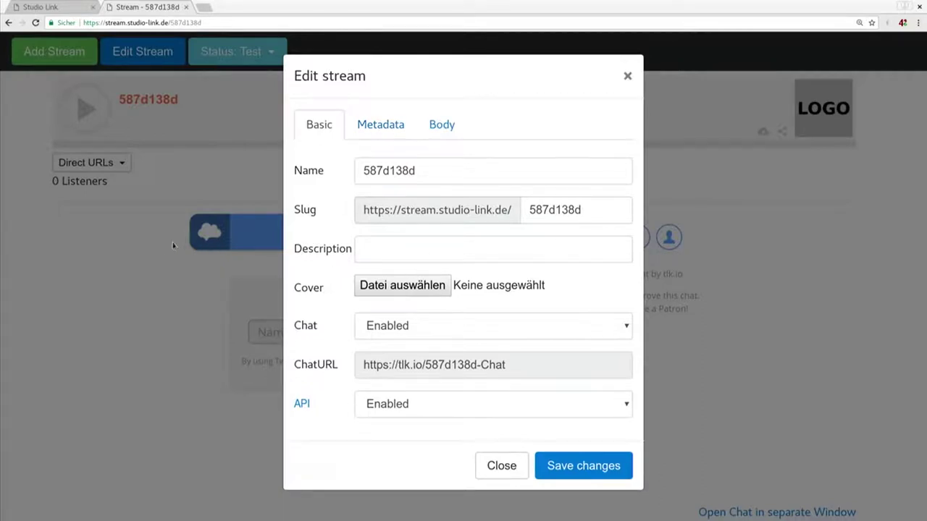
{"action": "left_click", "coordinate": [129, 265]}
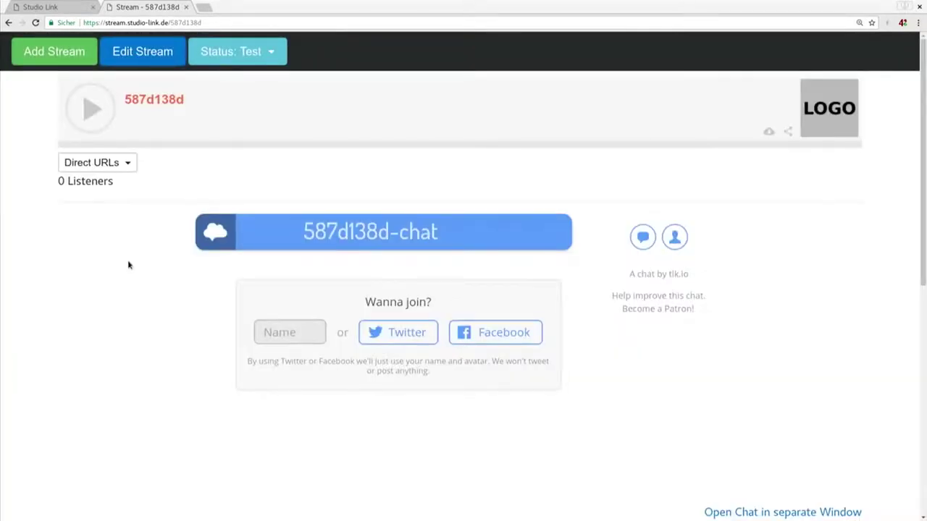
Open the public streams overview at stream.studio-link.de in a new browser tab.
{"action": "key", "text": "ctrl+t"}
{"action": "type", "text": "strea"}
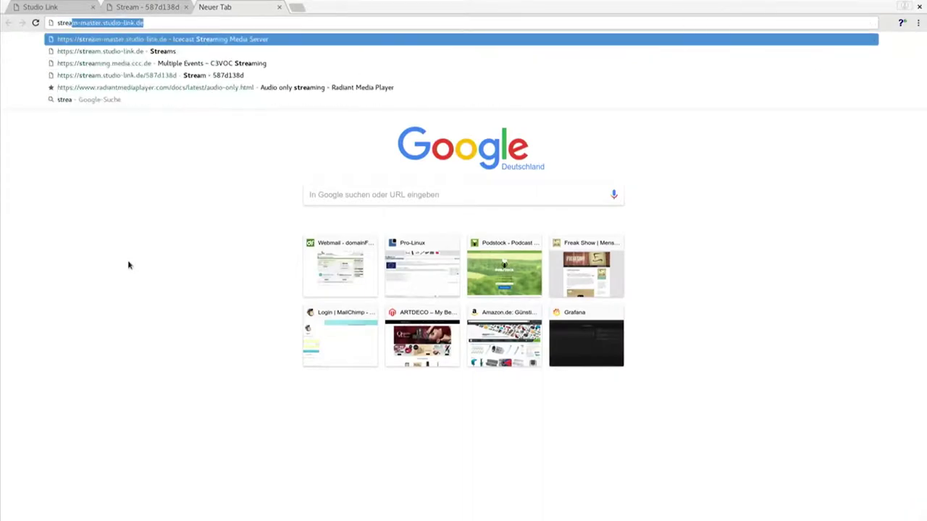
{"action": "type", "text": "m.sutiod"}
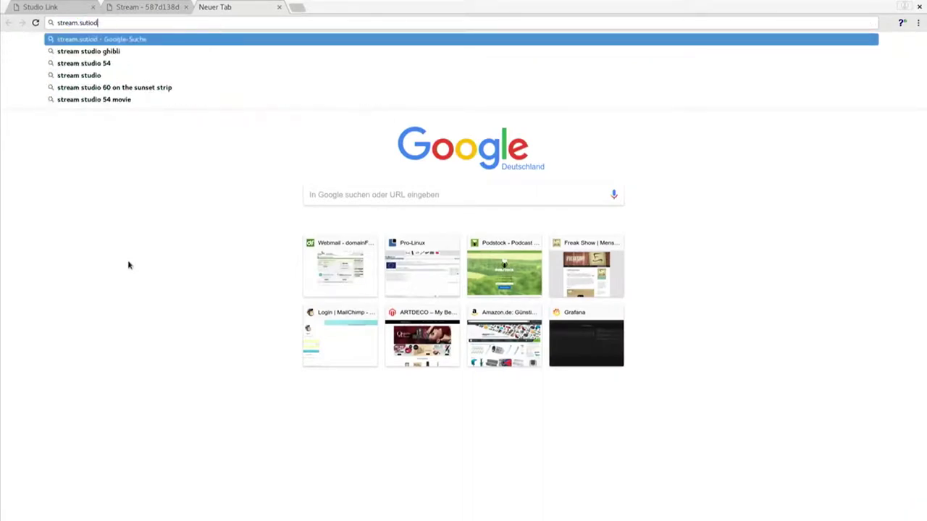
{"action": "key", "text": "Return"}
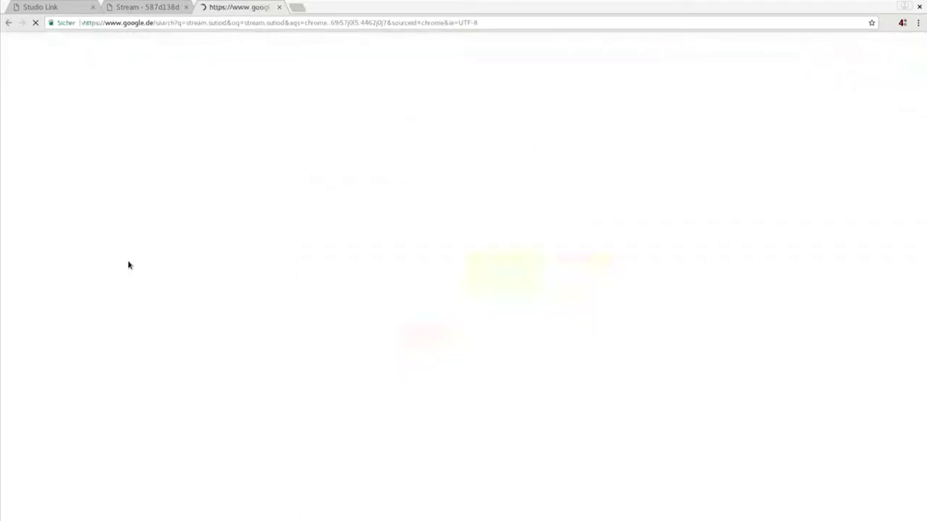
{"action": "left_click", "coordinate": [139, 24]}
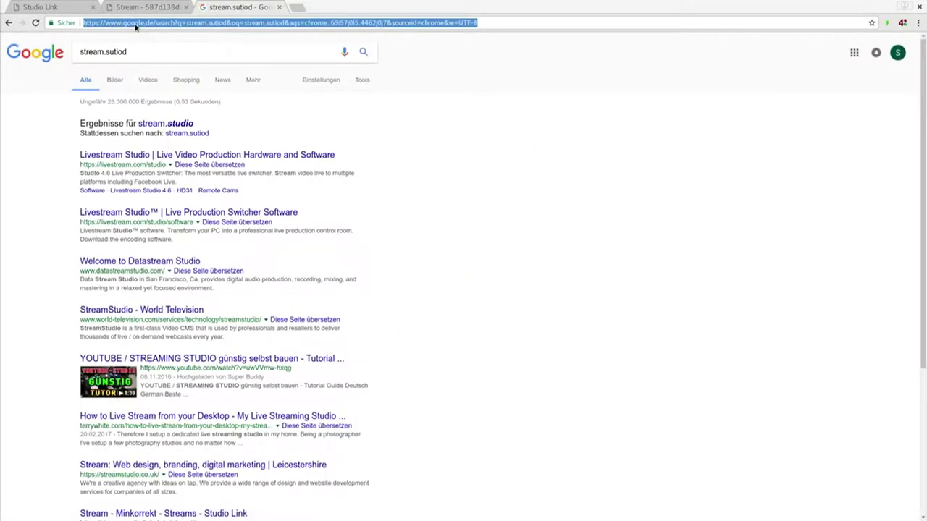
{"action": "type", "text": "stream.studio-link"}
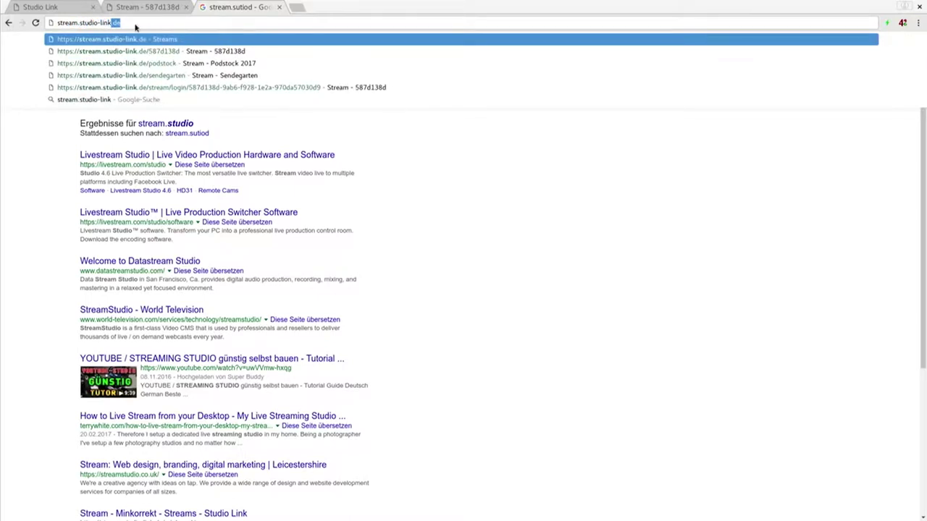
{"action": "key", "text": "Return"}
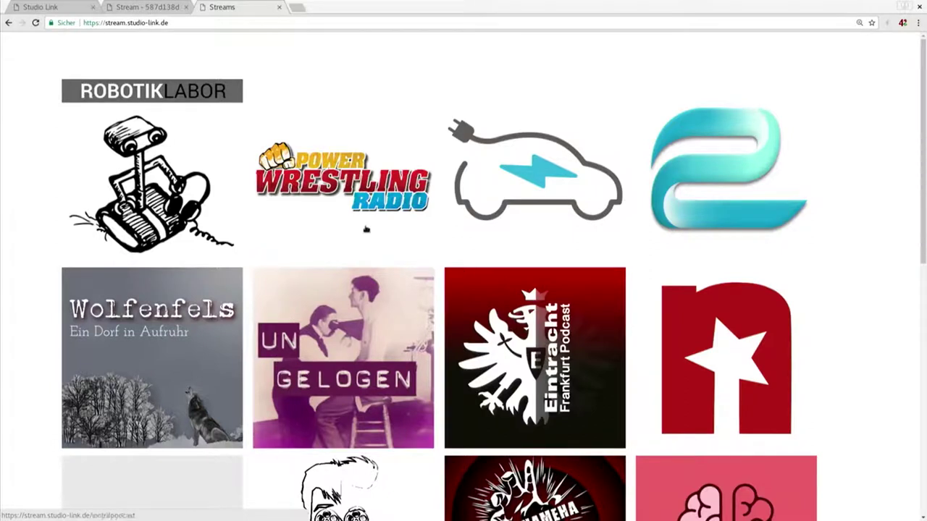
Open the Robotiklabor stream page from the overview and look at its available direct URLs.
{"action": "left_click", "coordinate": [201, 185]}
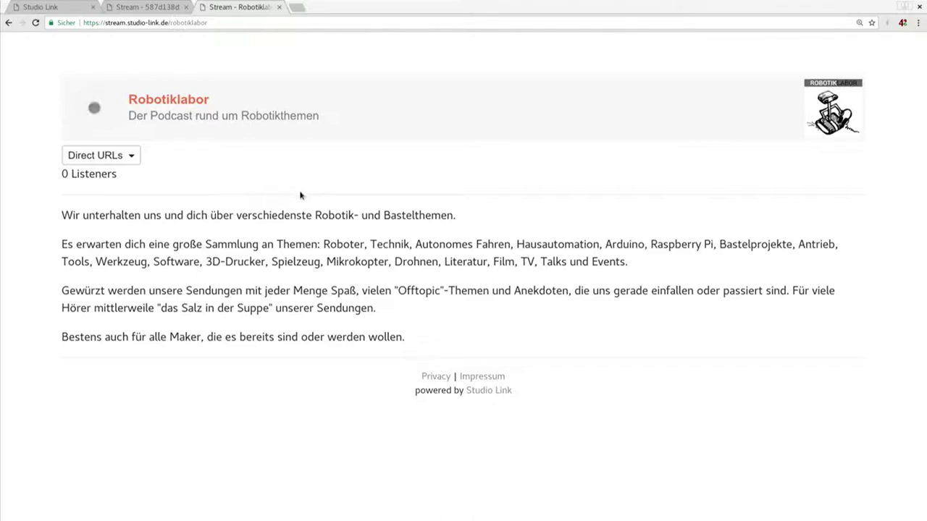
{"action": "left_click", "coordinate": [77, 155]}
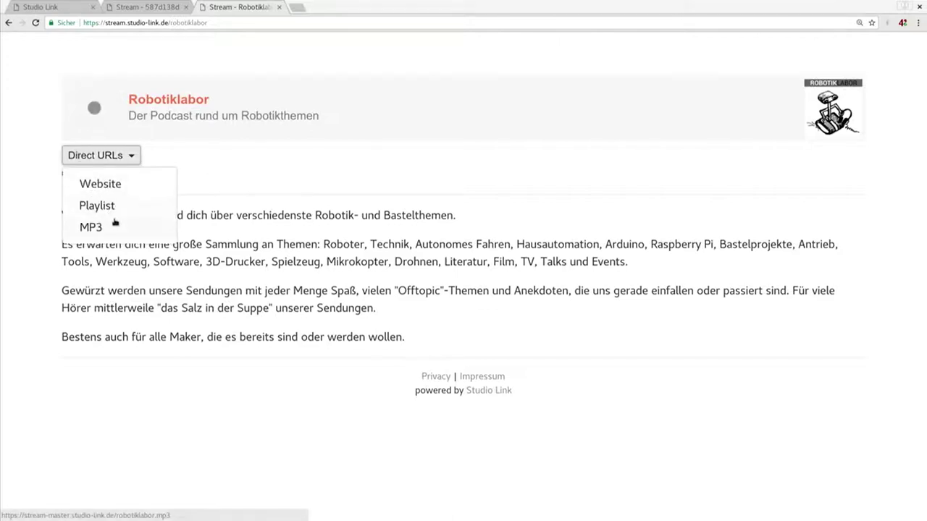
{"action": "left_click", "coordinate": [238, 194]}
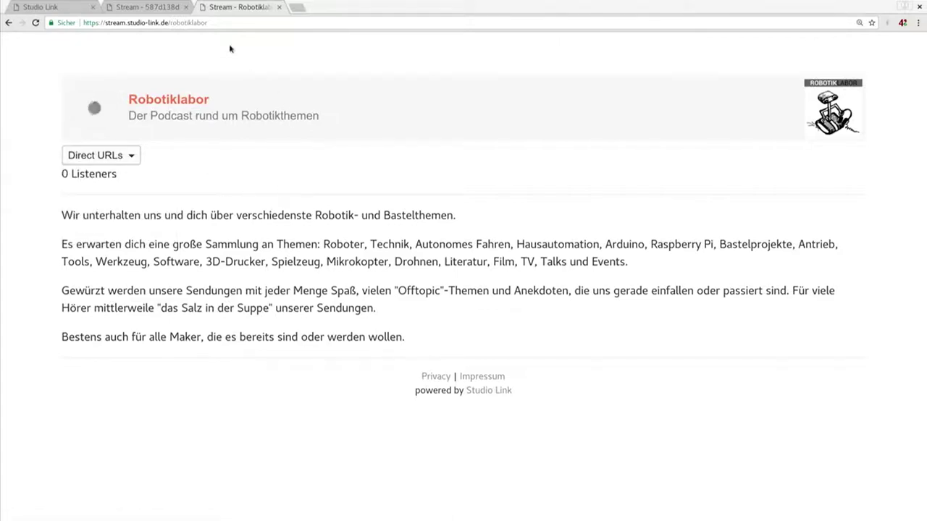
Return to the Studio Link page and stop the OnAir stream.
{"action": "left_click", "coordinate": [47, 8]}
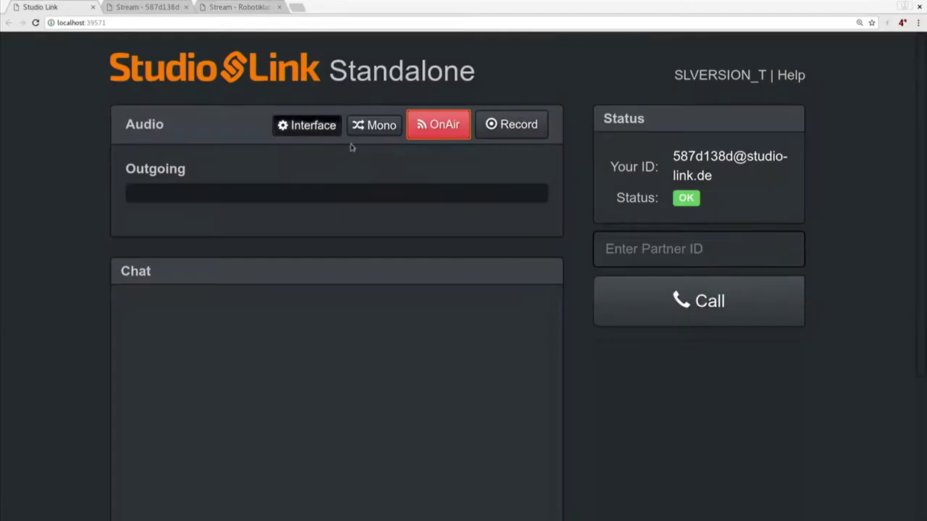
{"action": "left_click", "coordinate": [445, 129]}
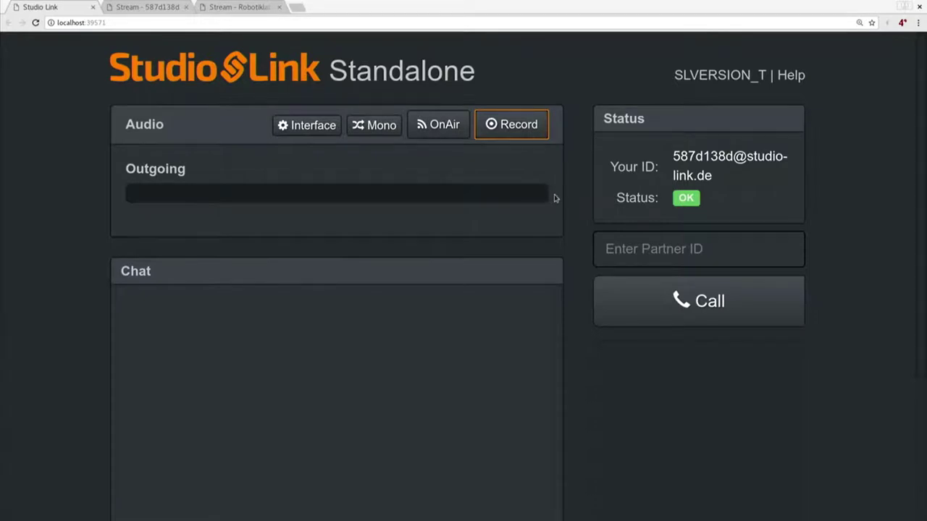
{"action": "key", "text": "ctrl+minus"}
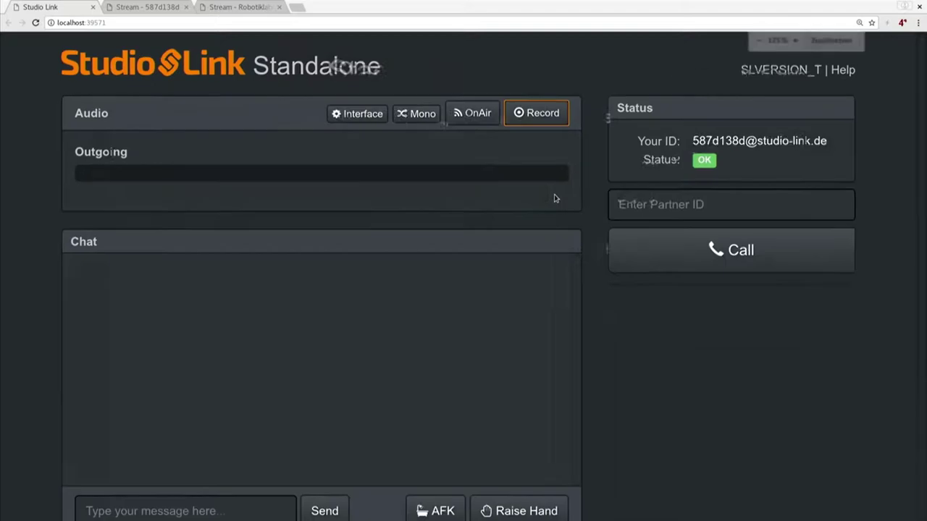
{"action": "key", "text": "ctrl+minus"}
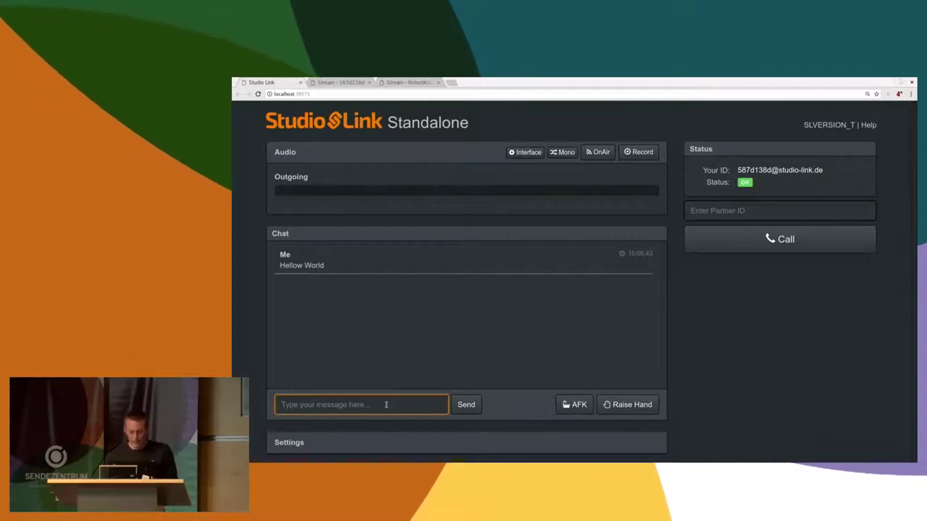
Raise and lower the hand signal in the chat, and turn on the AFK status.
{"action": "left_click", "coordinate": [640, 406]}
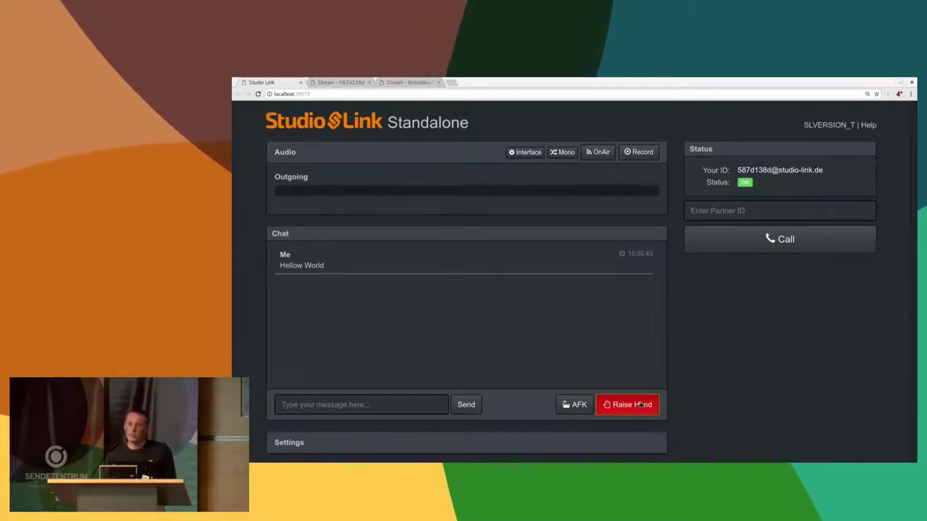
{"action": "left_click", "coordinate": [640, 405]}
{"action": "left_click", "coordinate": [565, 405]}
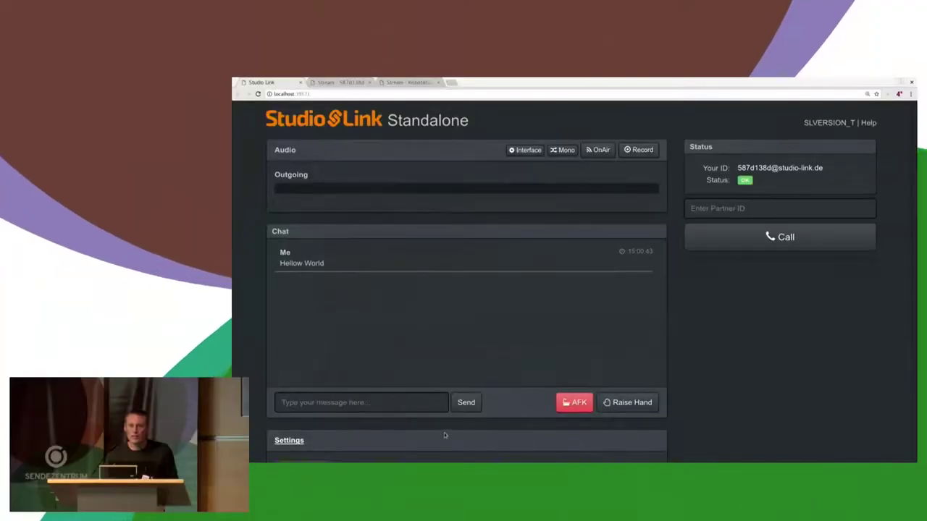
Look through the contacts in Settings, open the form for a new contact and cancel it.
{"action": "scroll", "coordinate": [444, 433], "scroll_direction": "down", "scroll_amount": 1}
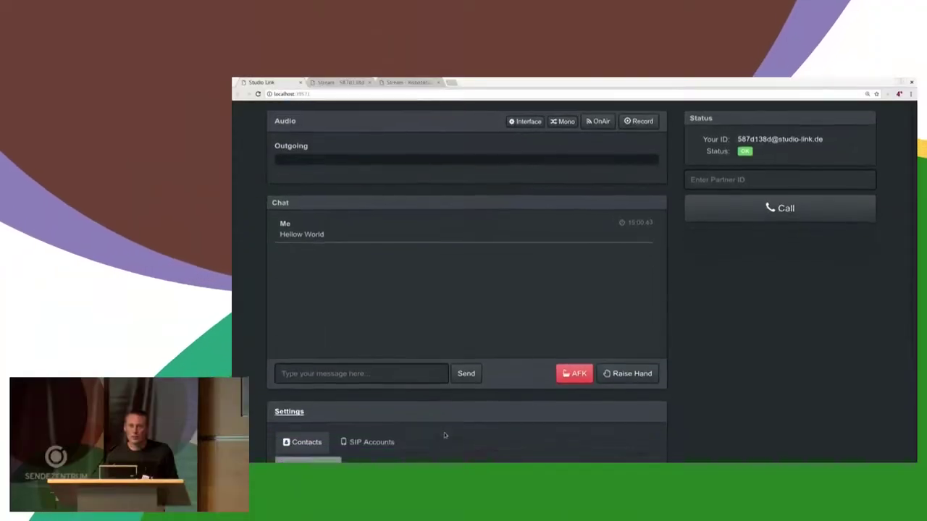
{"action": "scroll", "coordinate": [444, 432], "scroll_direction": "down", "scroll_amount": 5}
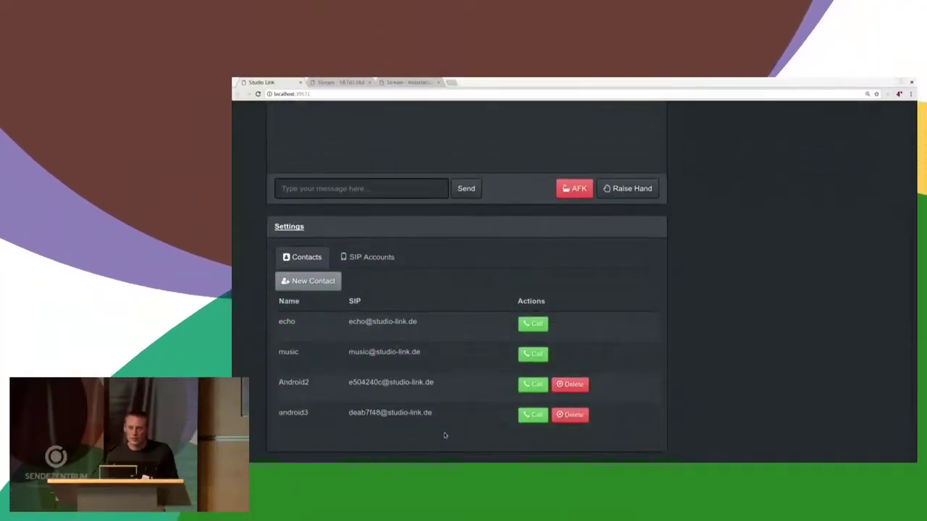
{"action": "left_click", "coordinate": [316, 284]}
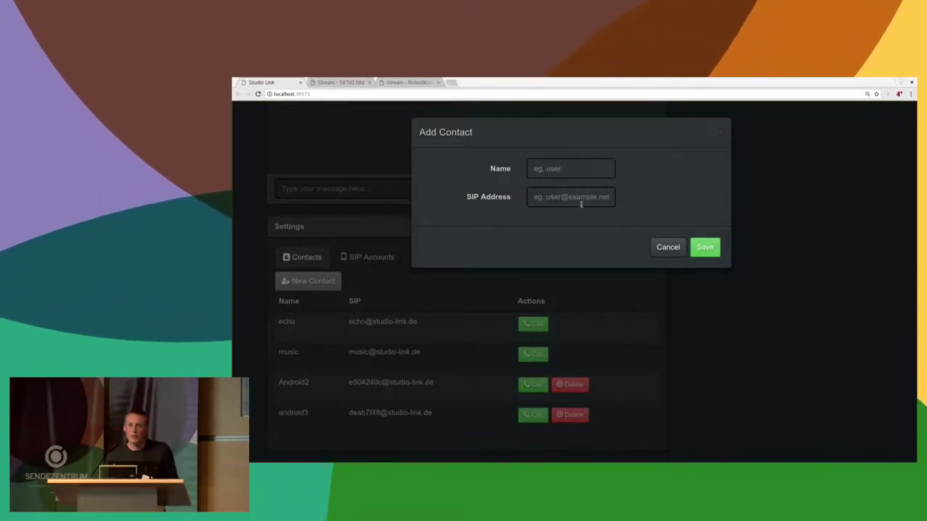
{"action": "left_click", "coordinate": [666, 247]}
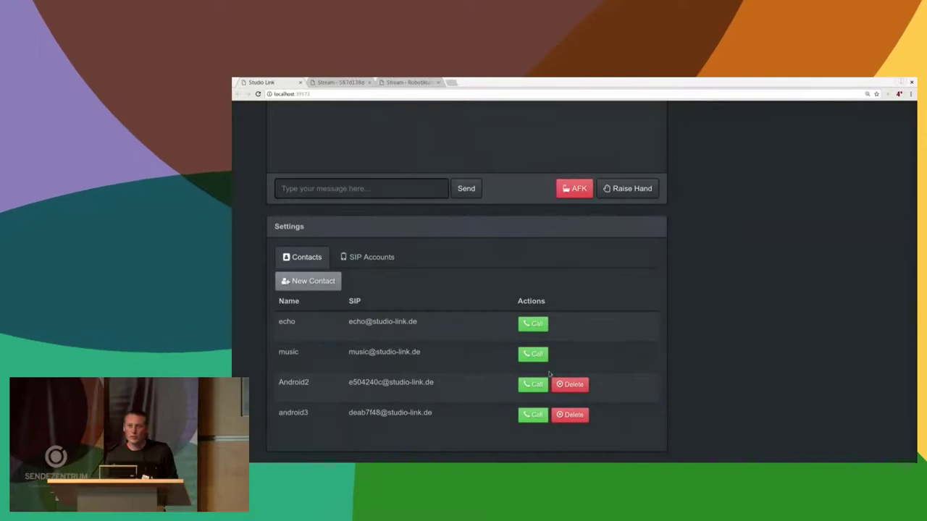
{"action": "scroll", "coordinate": [660, 355], "scroll_direction": "up", "scroll_amount": 3}
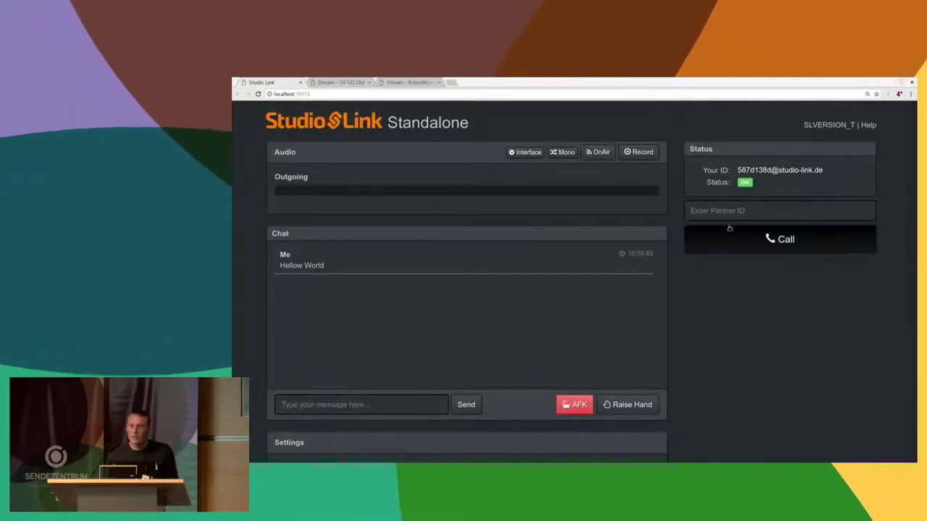
{"action": "left_click", "coordinate": [720, 204]}
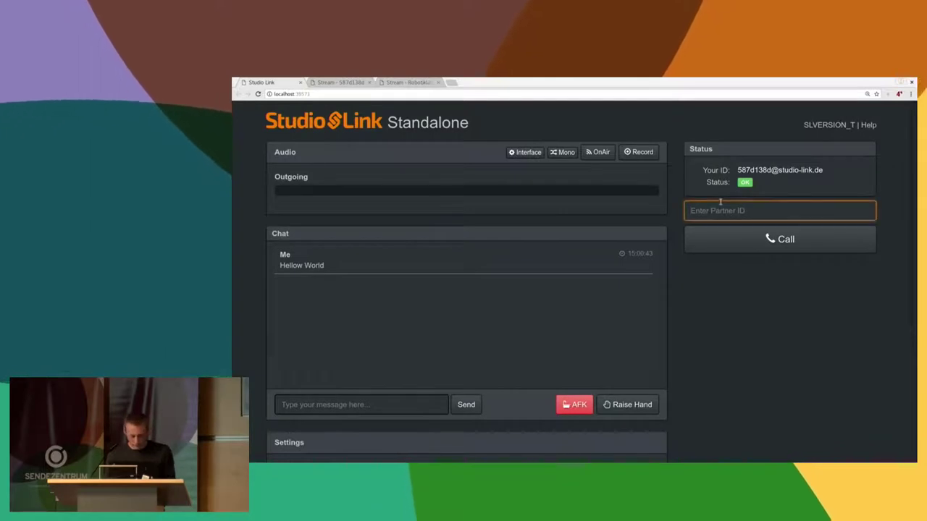
{"action": "type", "text": "freakshow1"}
{"action": "key", "text": "Return"}
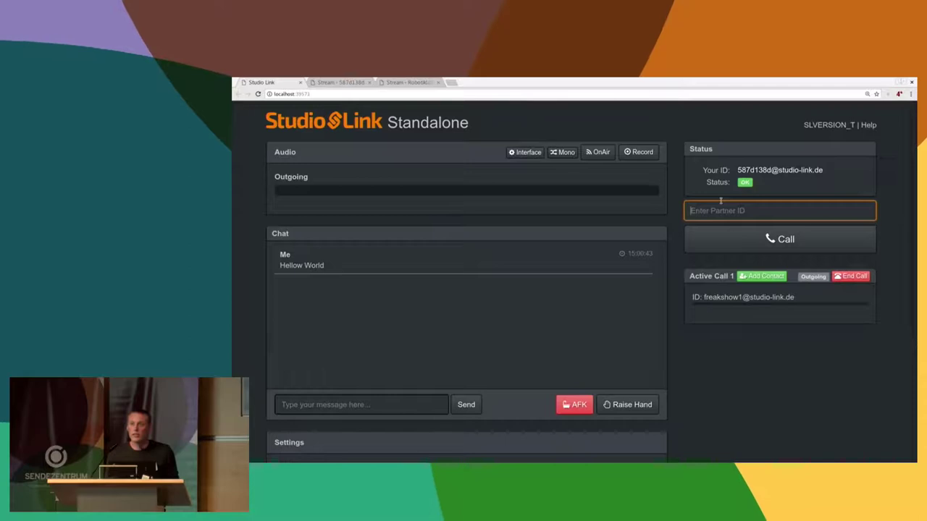
Save the partner of the active call as a contact named Namew, keeping the prefilled SIP address, and end the call.
{"action": "left_click", "coordinate": [766, 277]}
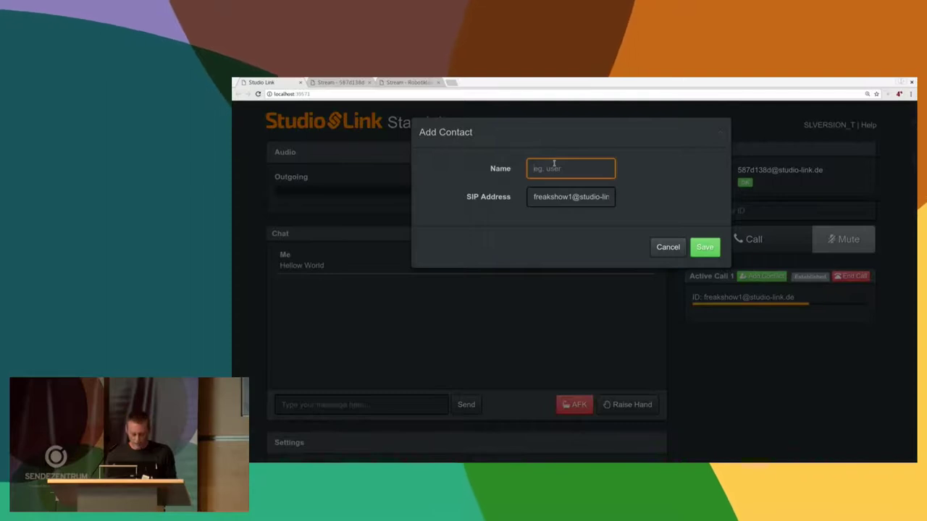
{"action": "type", "text": "Name"}
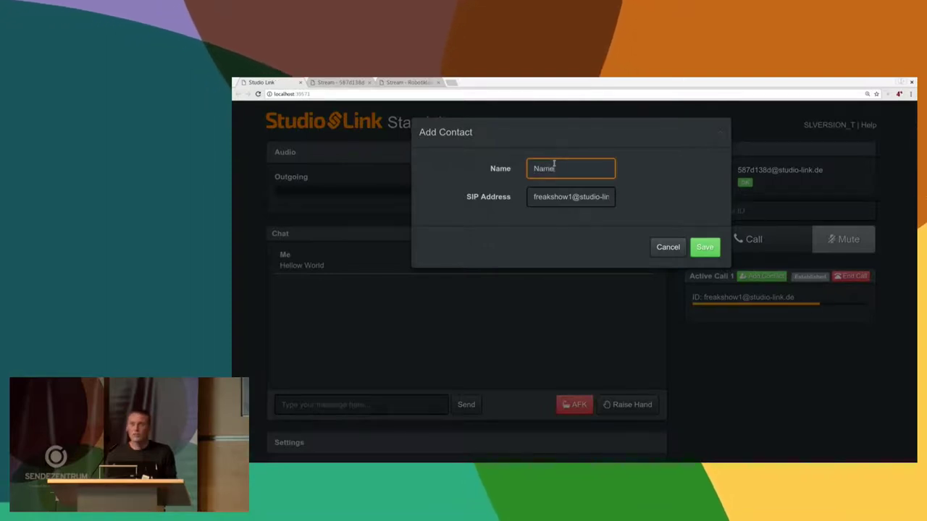
{"action": "type", "text": "w"}
{"action": "key", "text": "Return"}
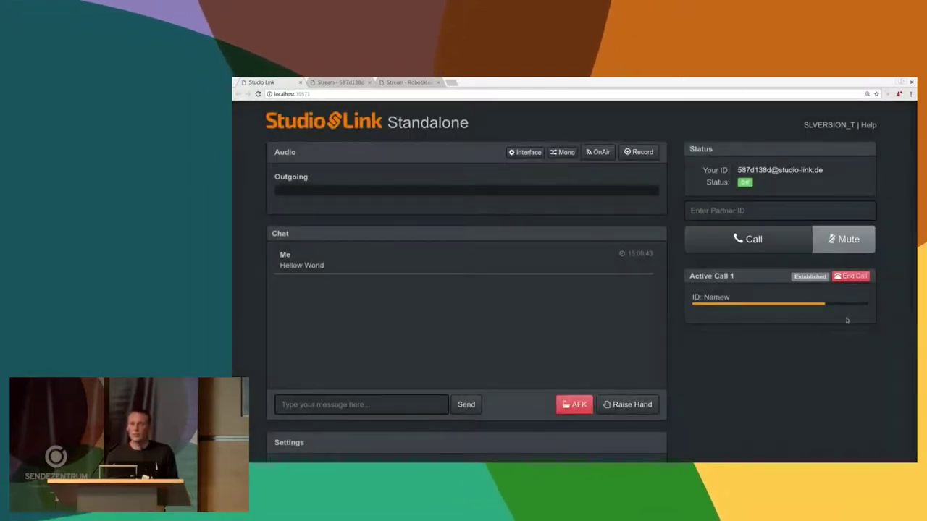
{"action": "left_click", "coordinate": [868, 276]}
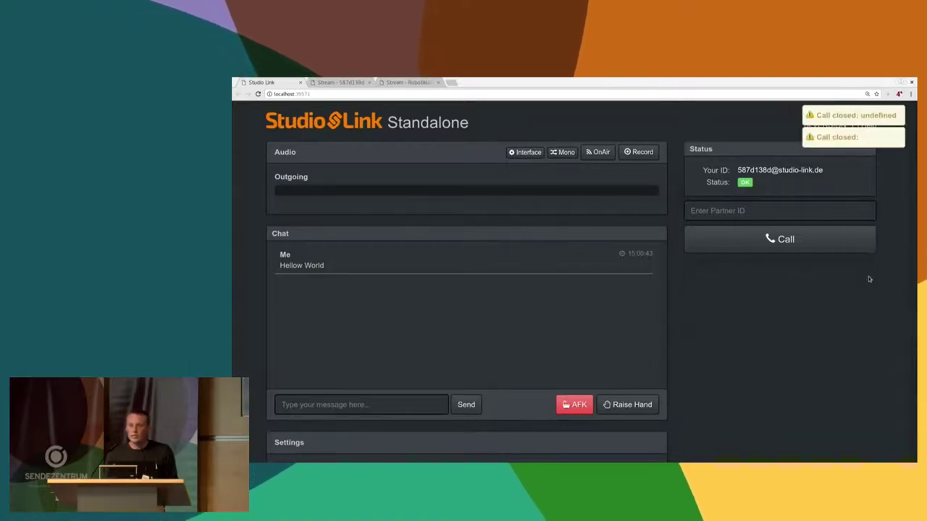